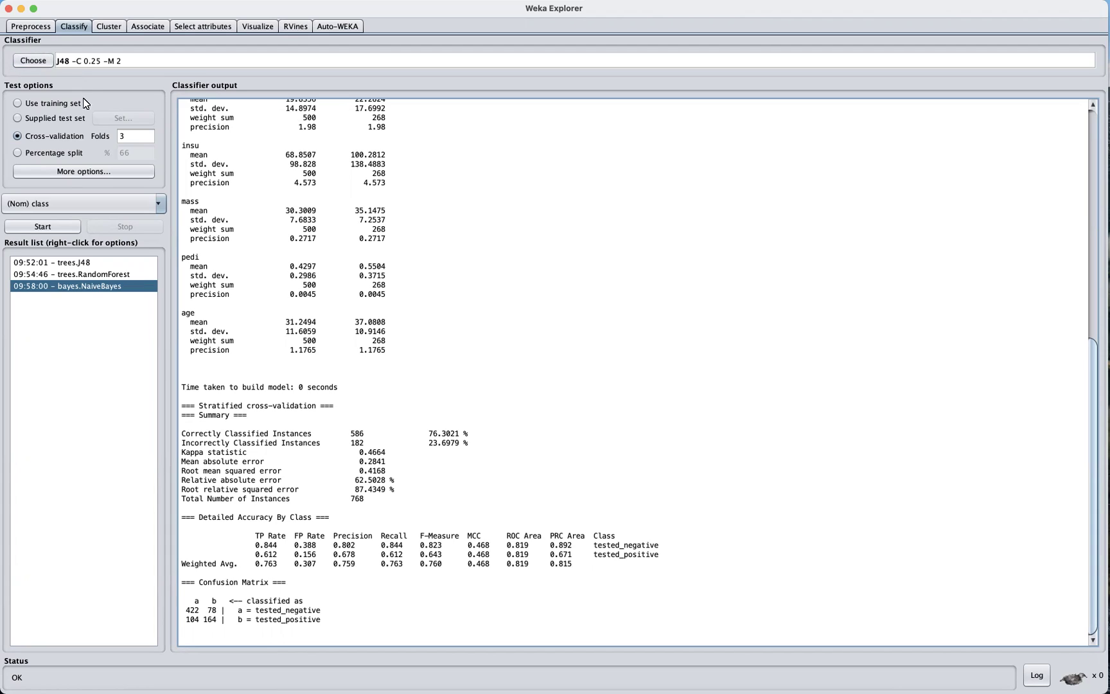
# Step: Replace J48 with the IBk nearest-neighbour classifier from the lazy group
pyautogui.click(34, 62)
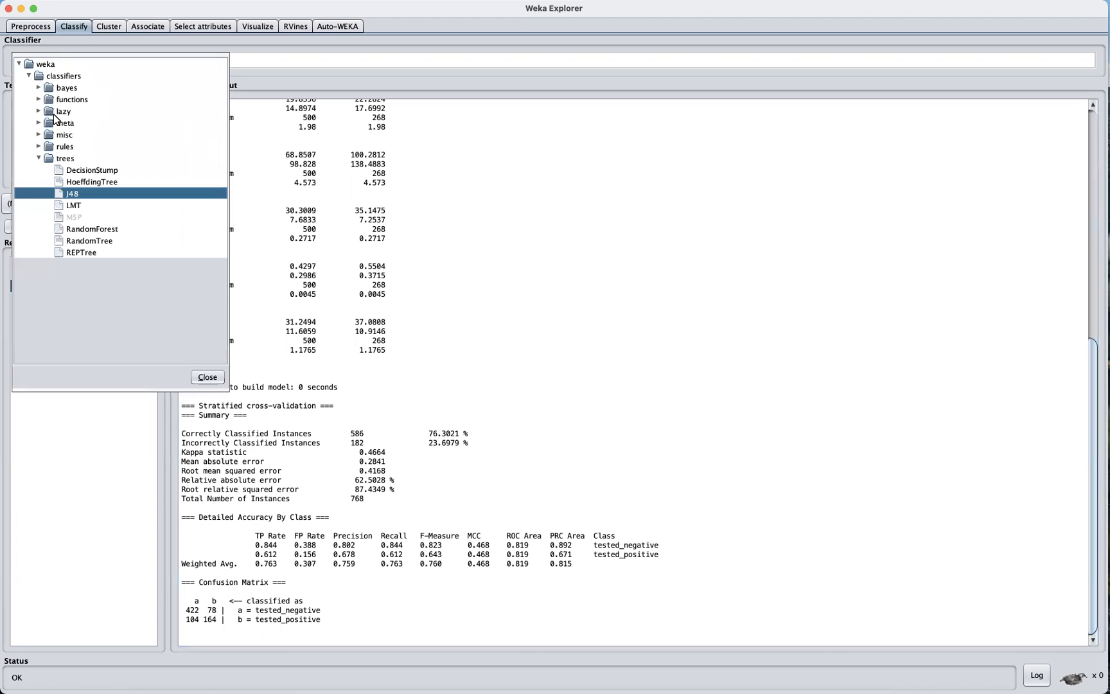
pyautogui.click(40, 112)
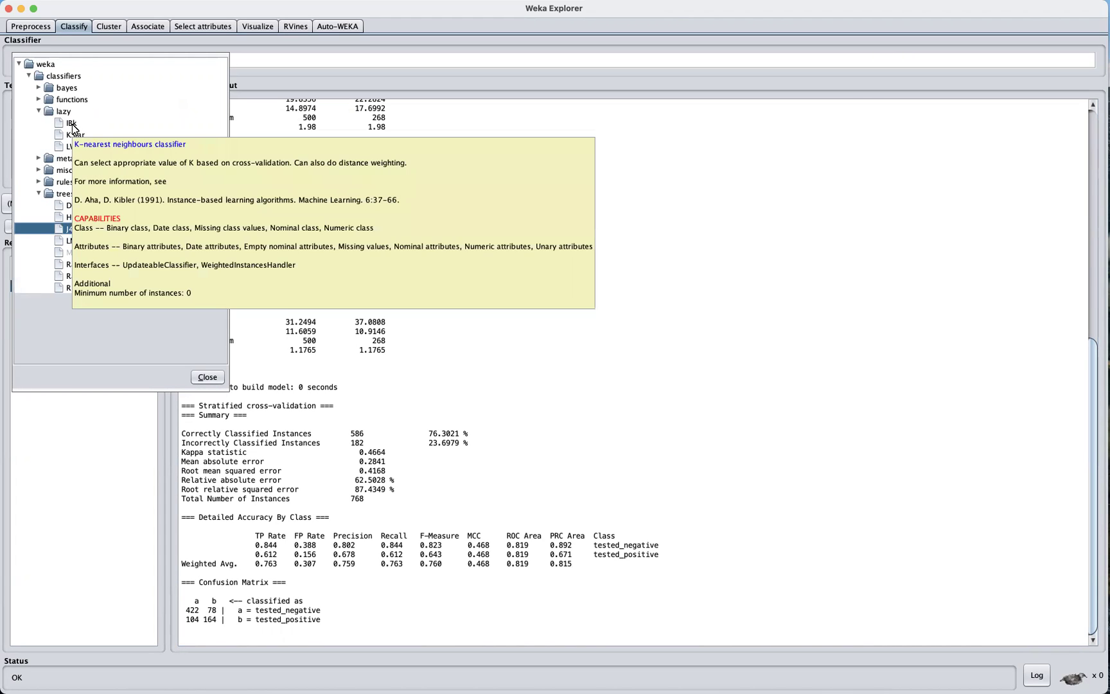
pyautogui.click(72, 124)
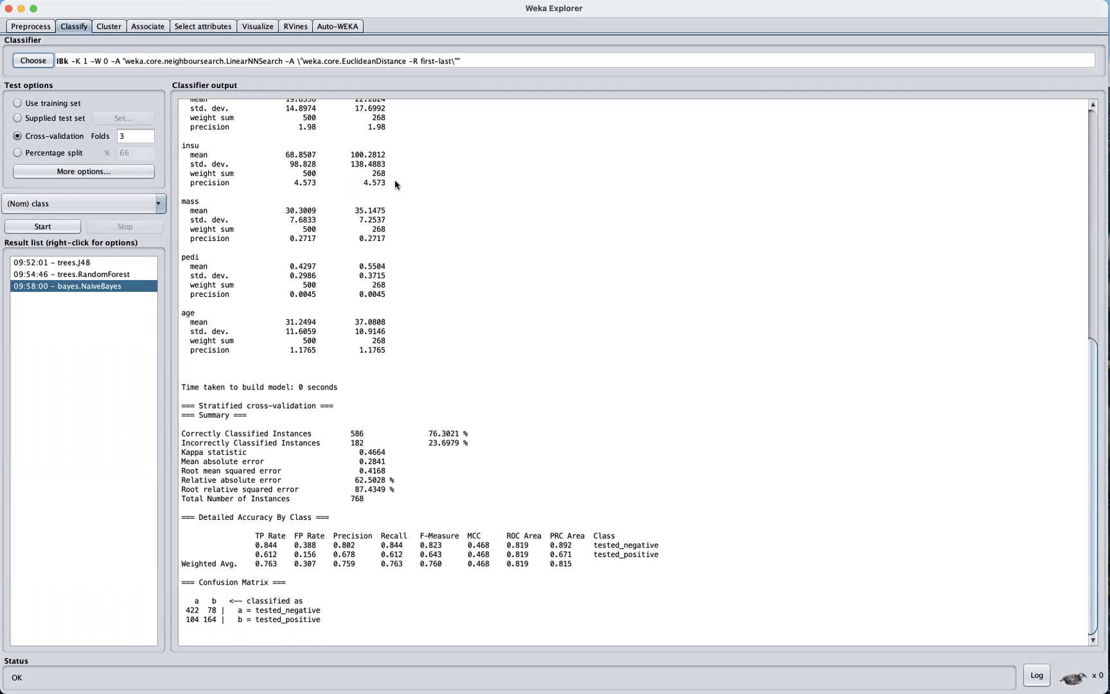
# Step: Open the IBk properties editor and put the cursor in the KNN field, currently 1
pyautogui.click(169, 64)
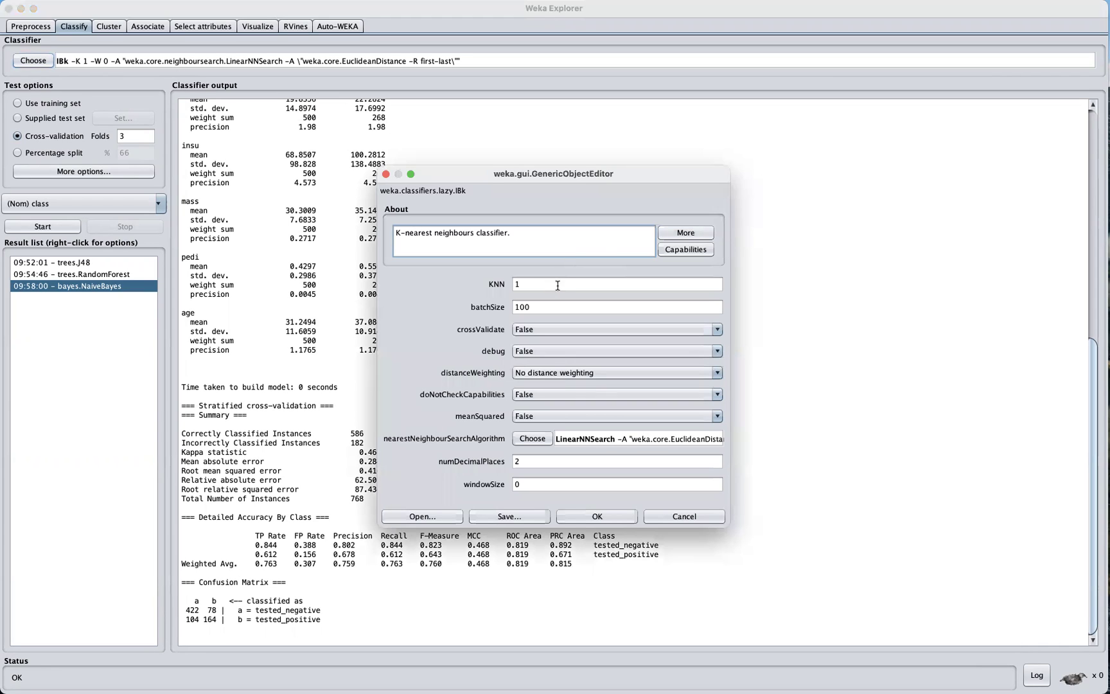
pyautogui.click(538, 280)
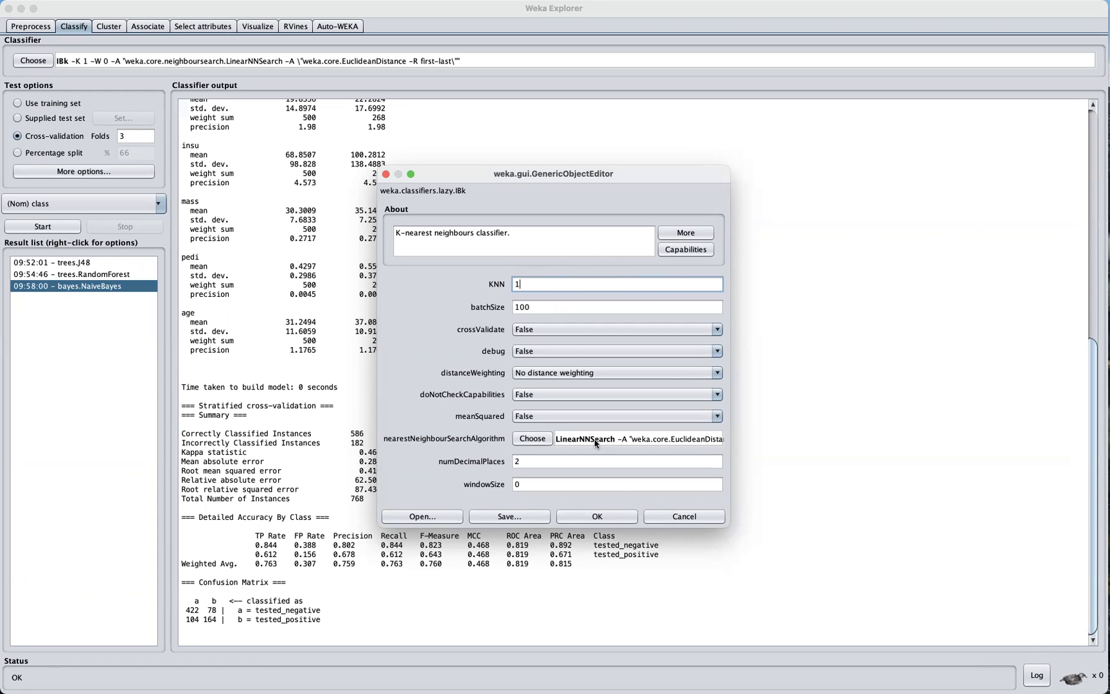
pyautogui.click(629, 443)
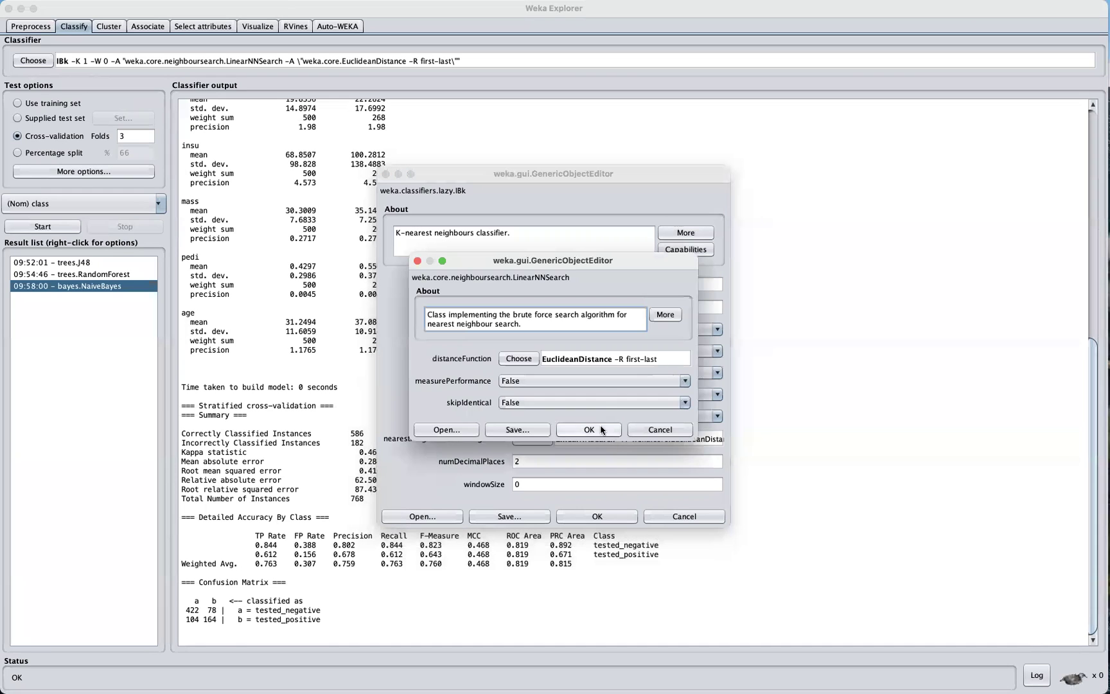
pyautogui.click(530, 360)
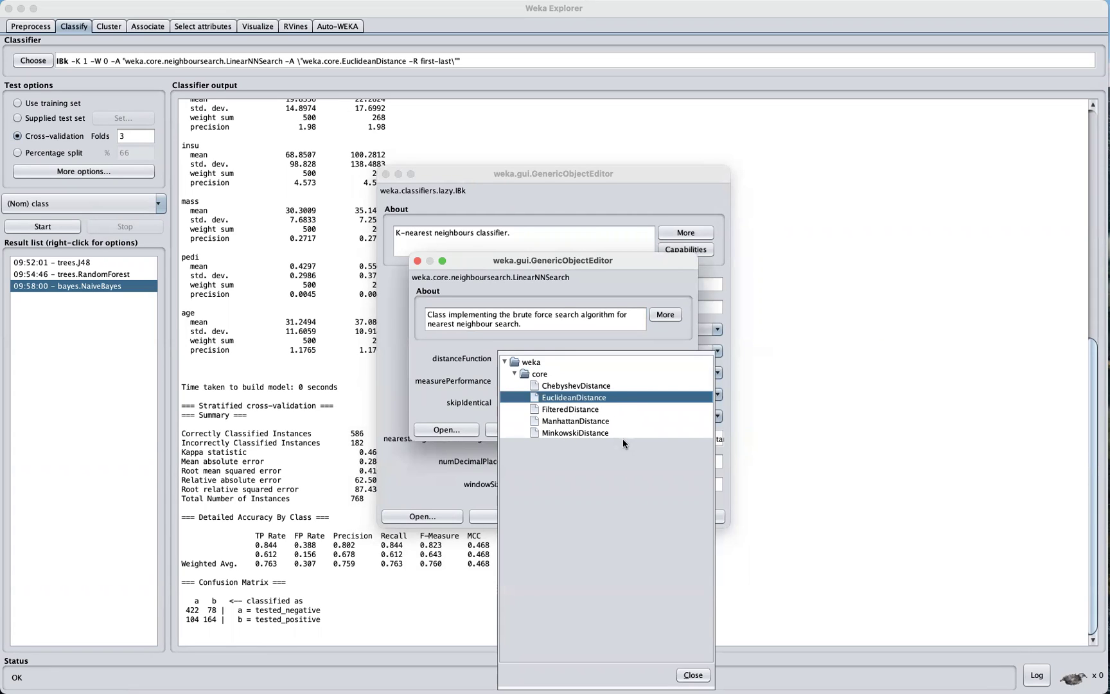
pyautogui.click(699, 678)
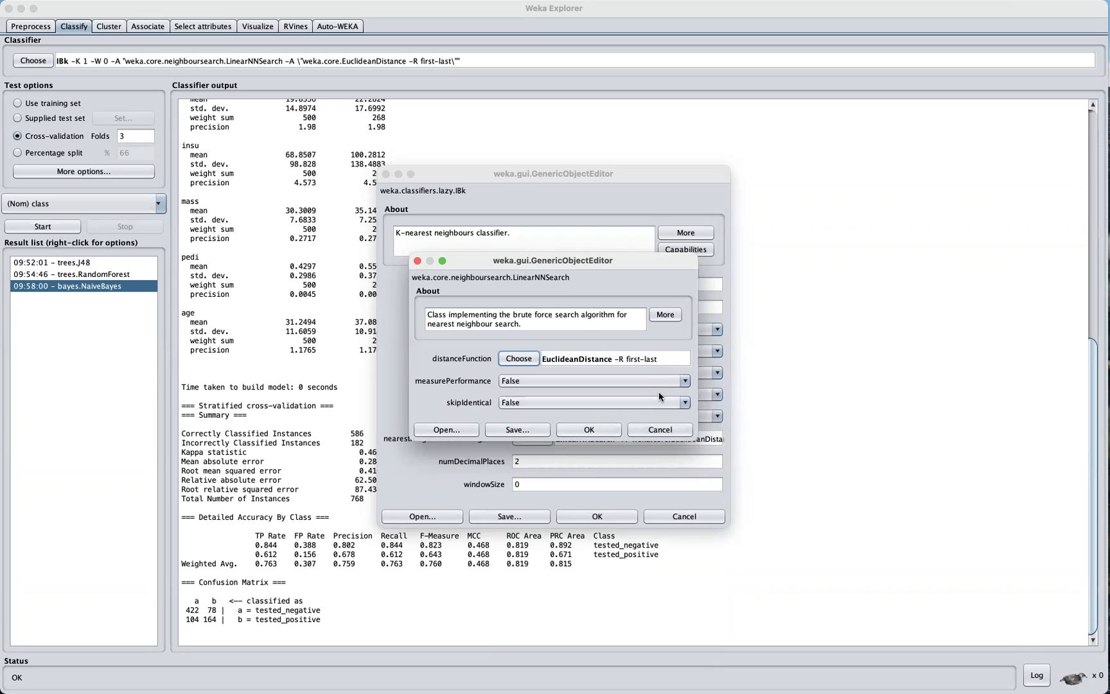
pyautogui.click(594, 432)
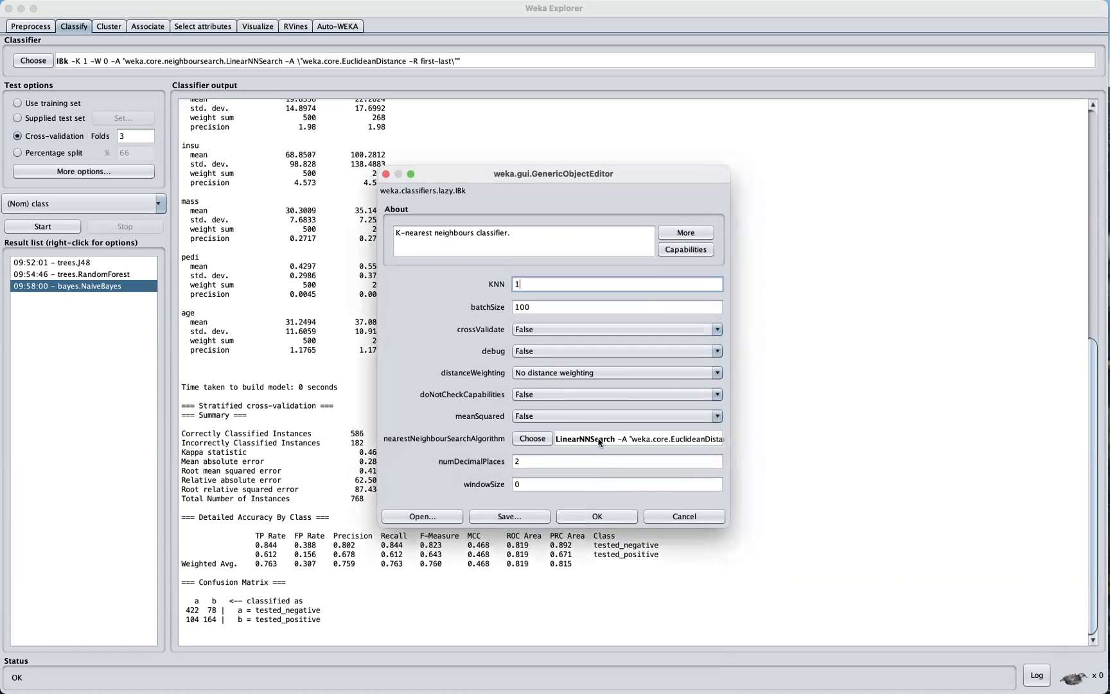
pyautogui.click(599, 442)
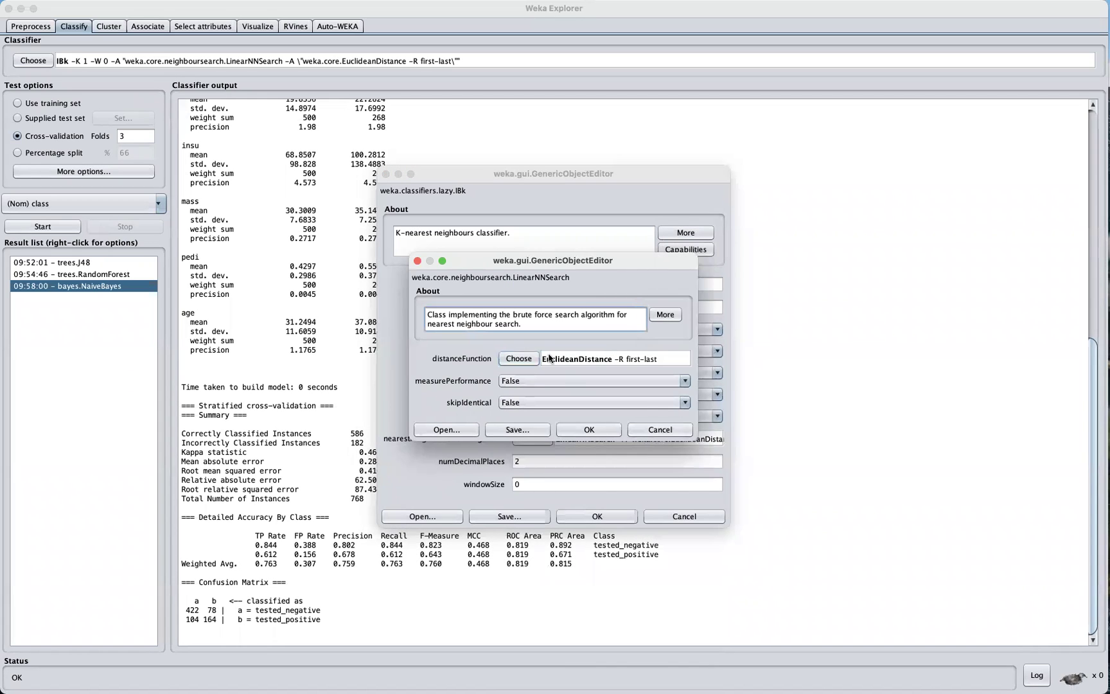
pyautogui.click(612, 430)
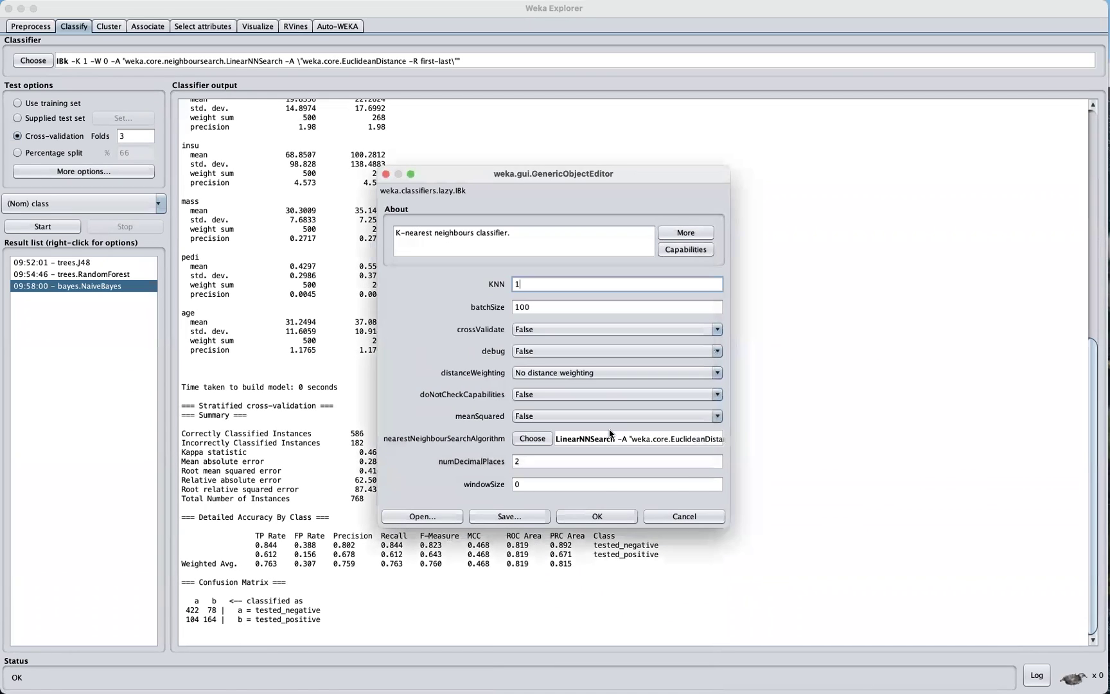
# Step: Run IBk with K=1 under 10-fold cross-validation, getting 70.1823% correctly classified
pyautogui.click(630, 519)
pyautogui.doubleClick(140, 135)
pyautogui.write('10')
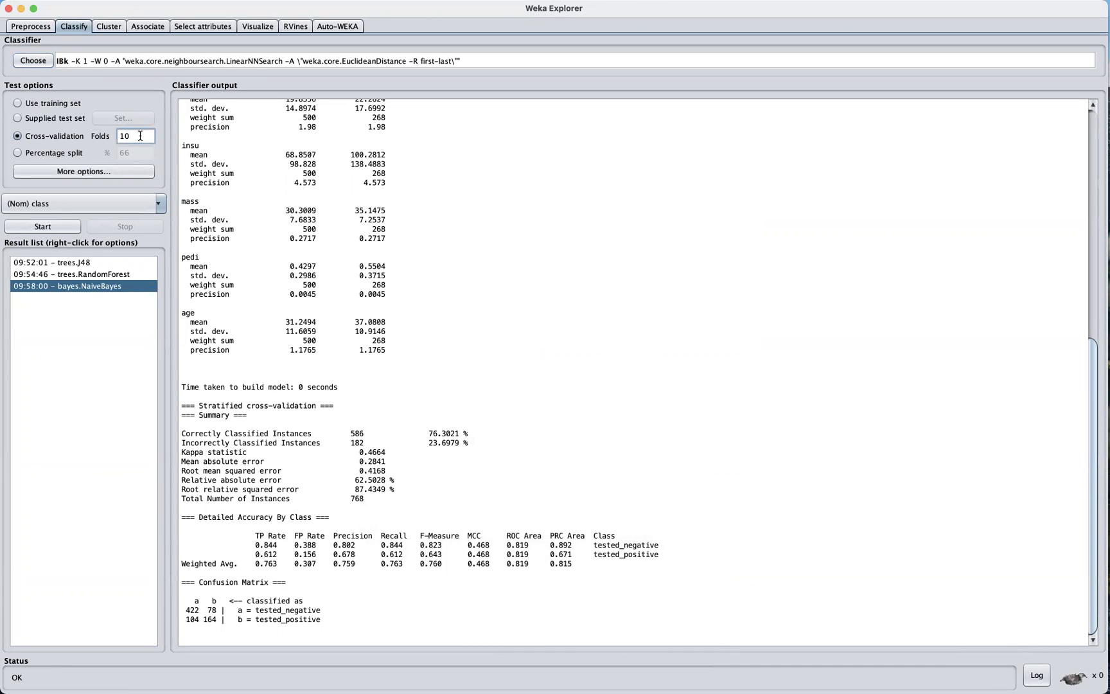
pyautogui.click(64, 227)
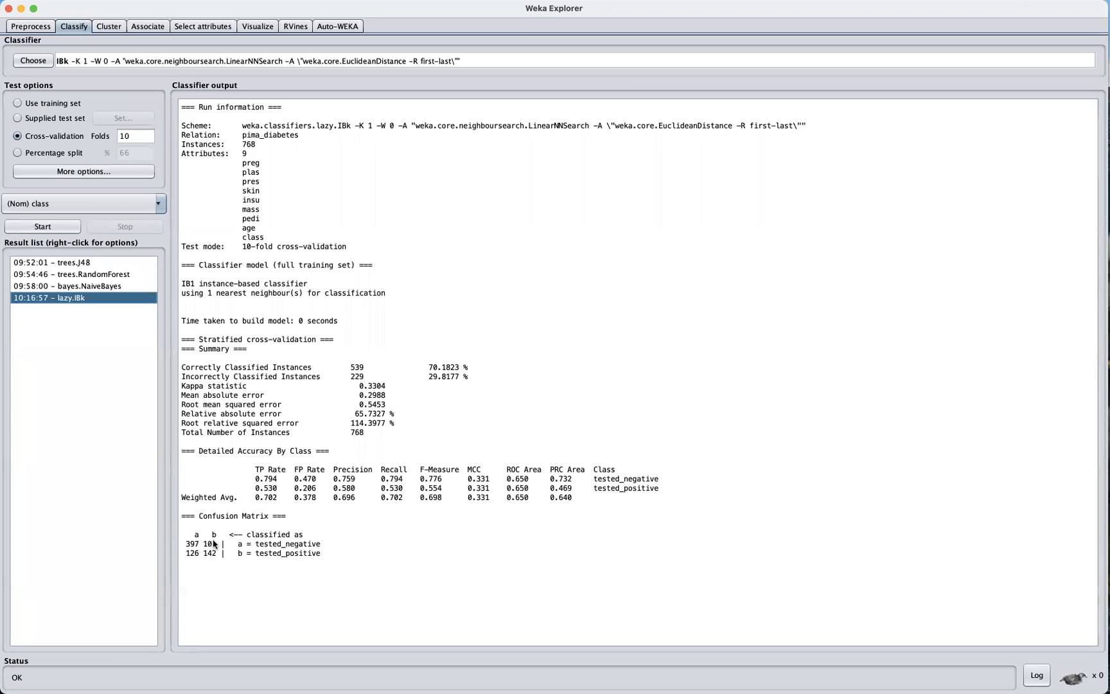
# Step: Set IBk's KNN value to 3 in its properties editor
pyautogui.click(194, 62)
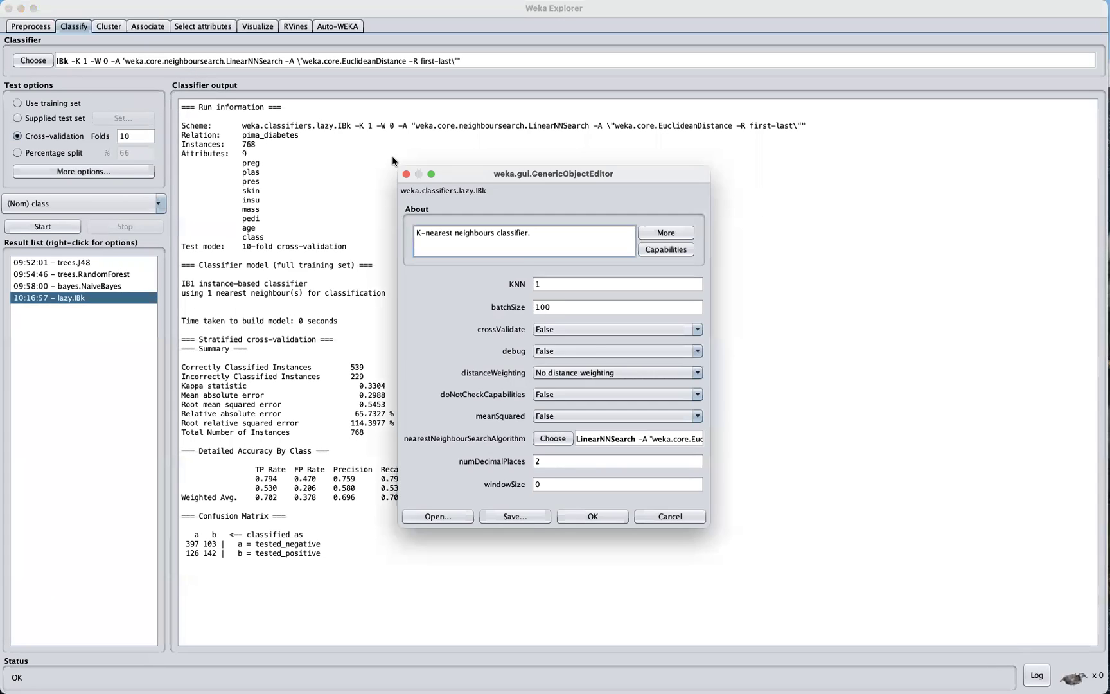
pyautogui.doubleClick(566, 287)
pyautogui.write('3')
pyautogui.click(607, 515)
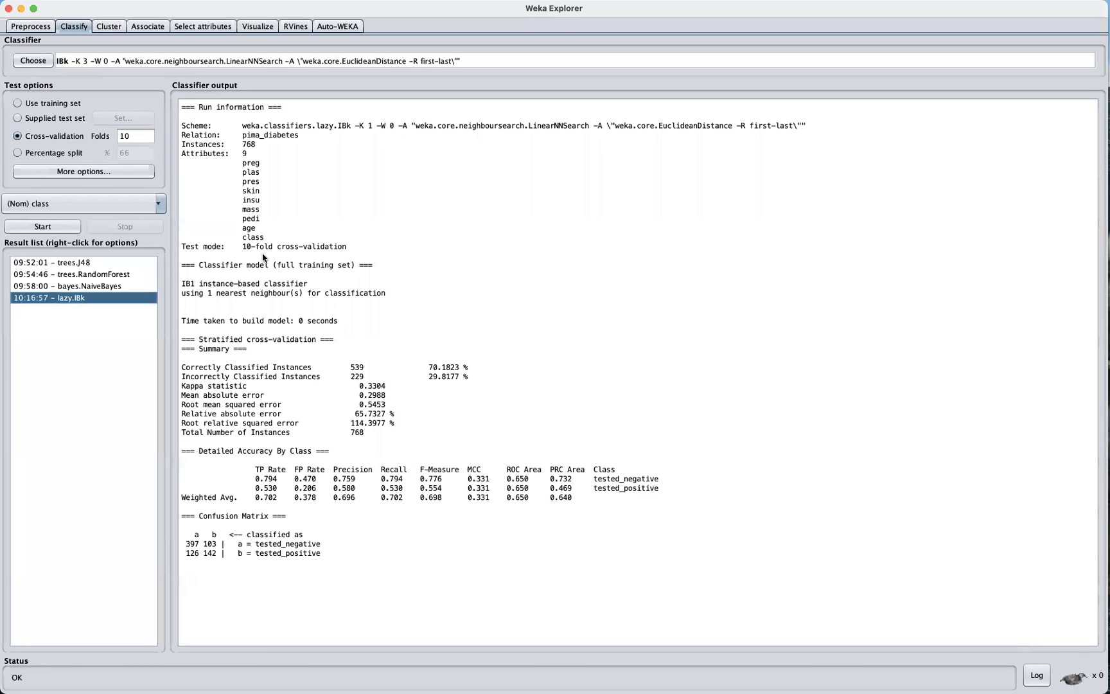
# Step: Run IBk with 3-fold cross-validation, reaching 73.0469% correctly classified instances
pyautogui.doubleClick(152, 136)
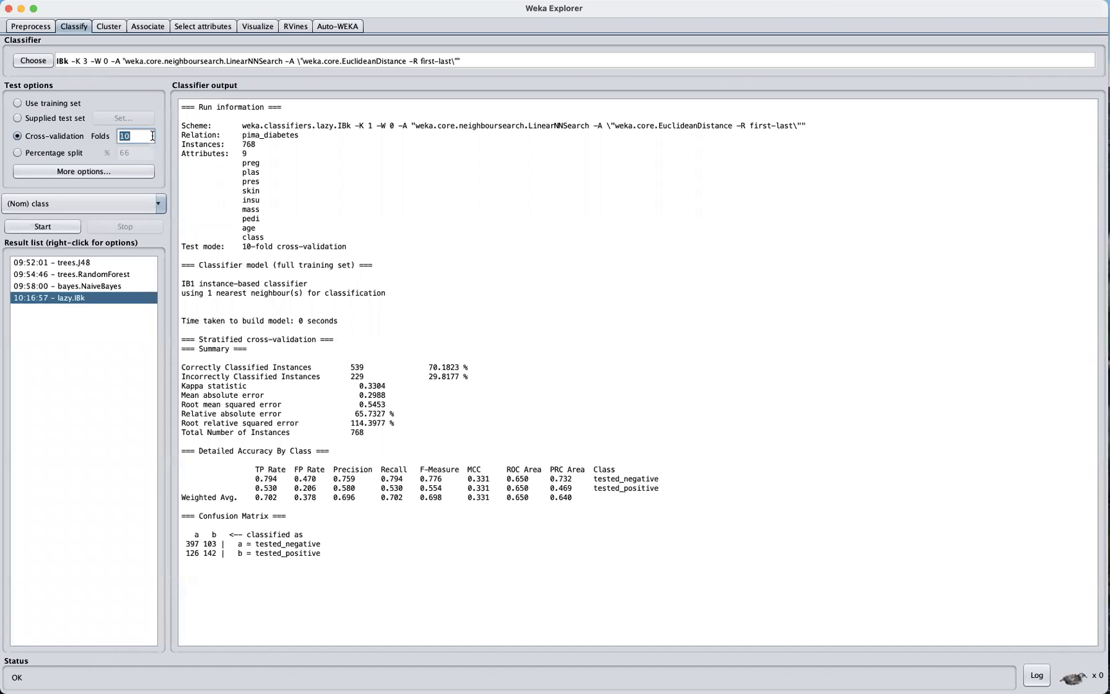
pyautogui.write('3')
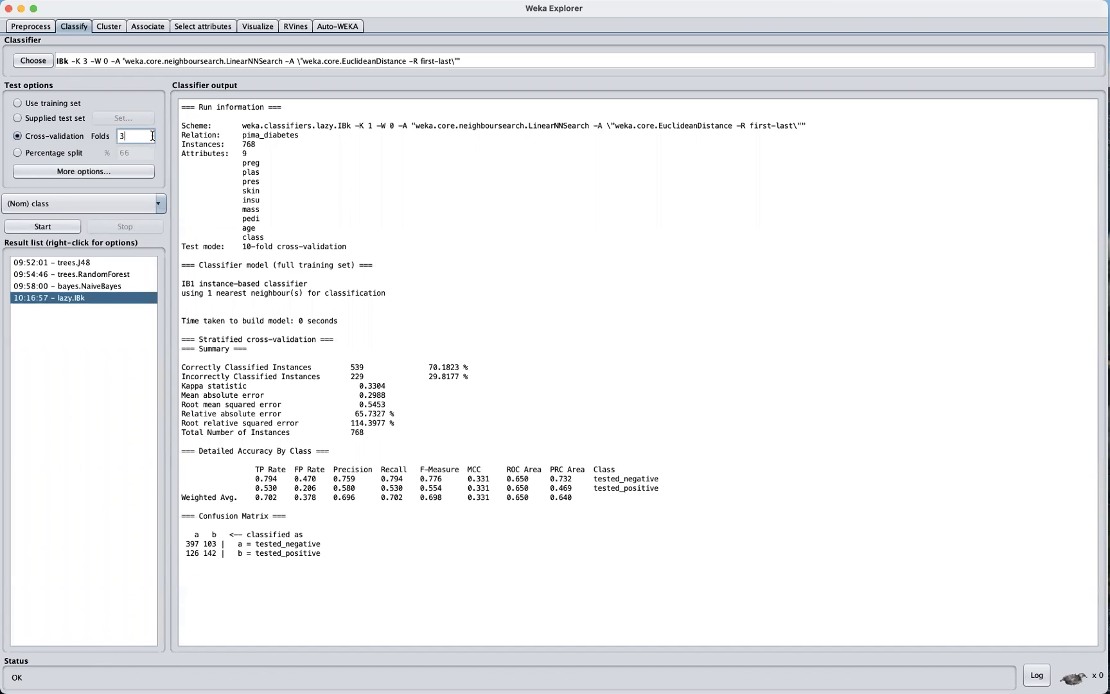
pyautogui.click(43, 227)
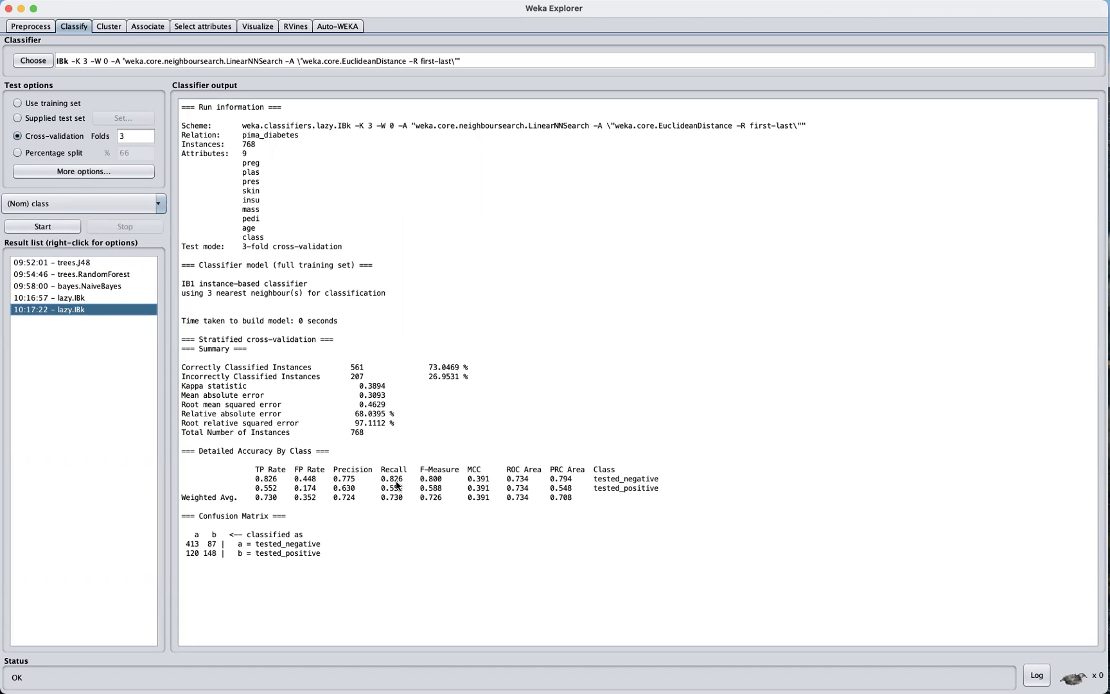
pyautogui.click(96, 298)
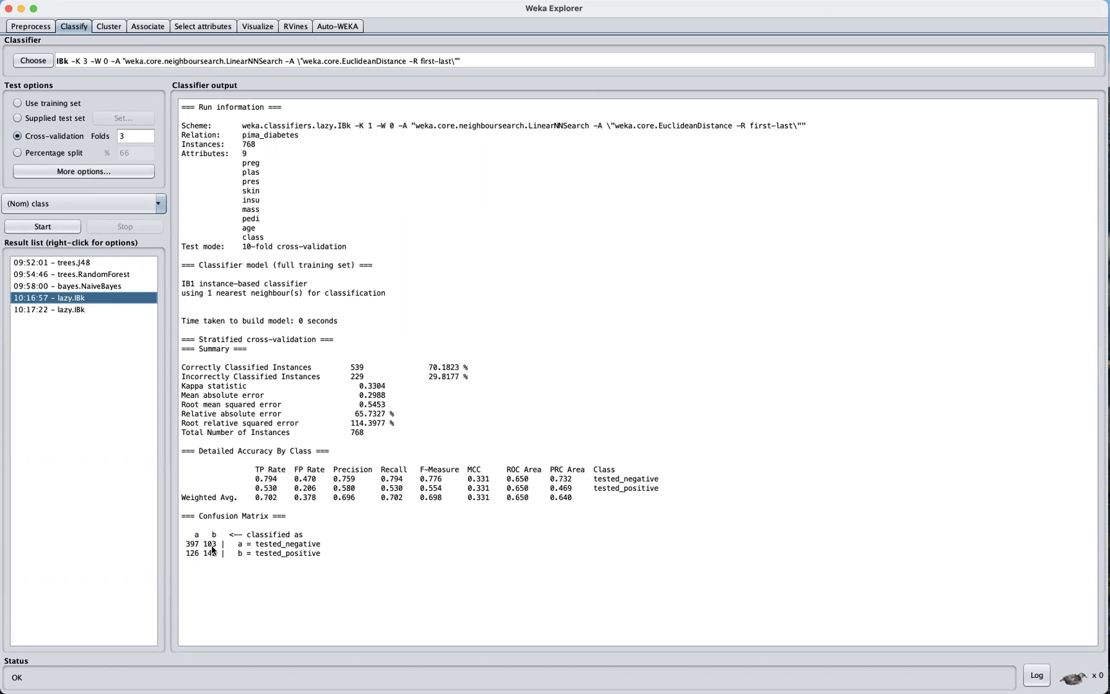
pyautogui.click(84, 311)
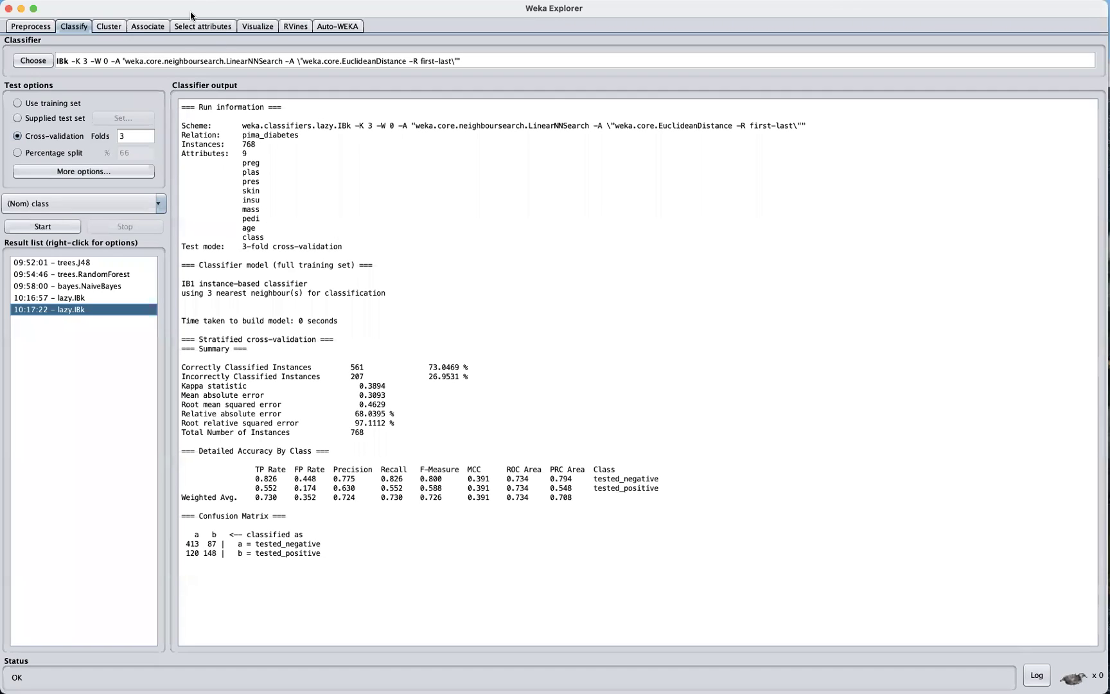
pyautogui.click(177, 62)
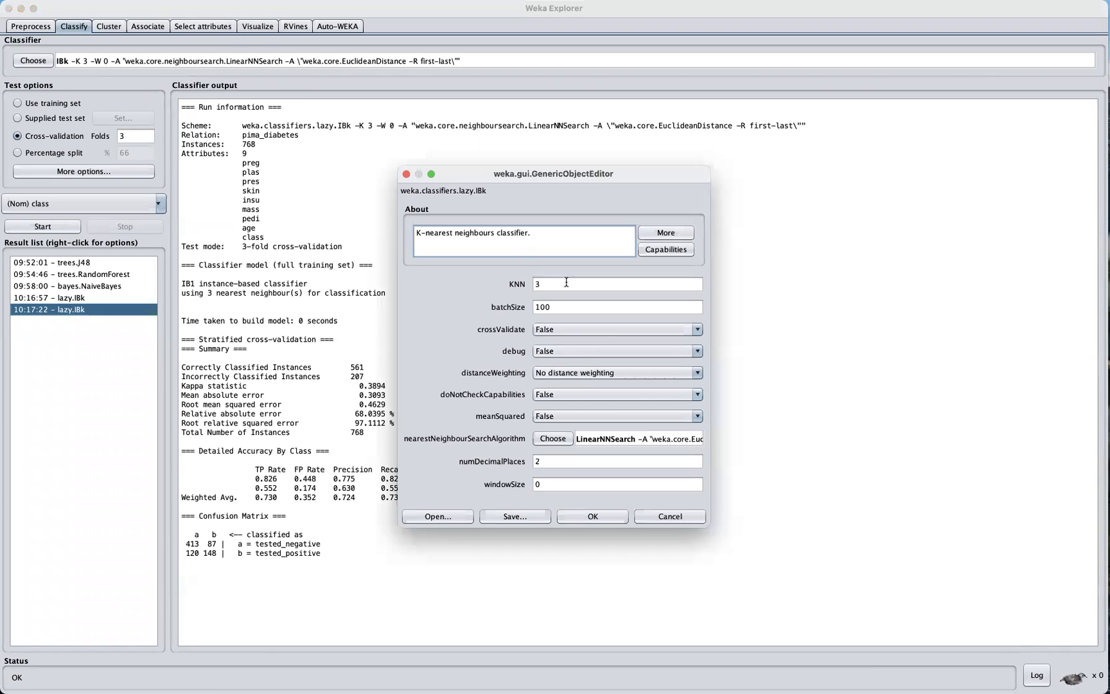
pyautogui.click(655, 234)
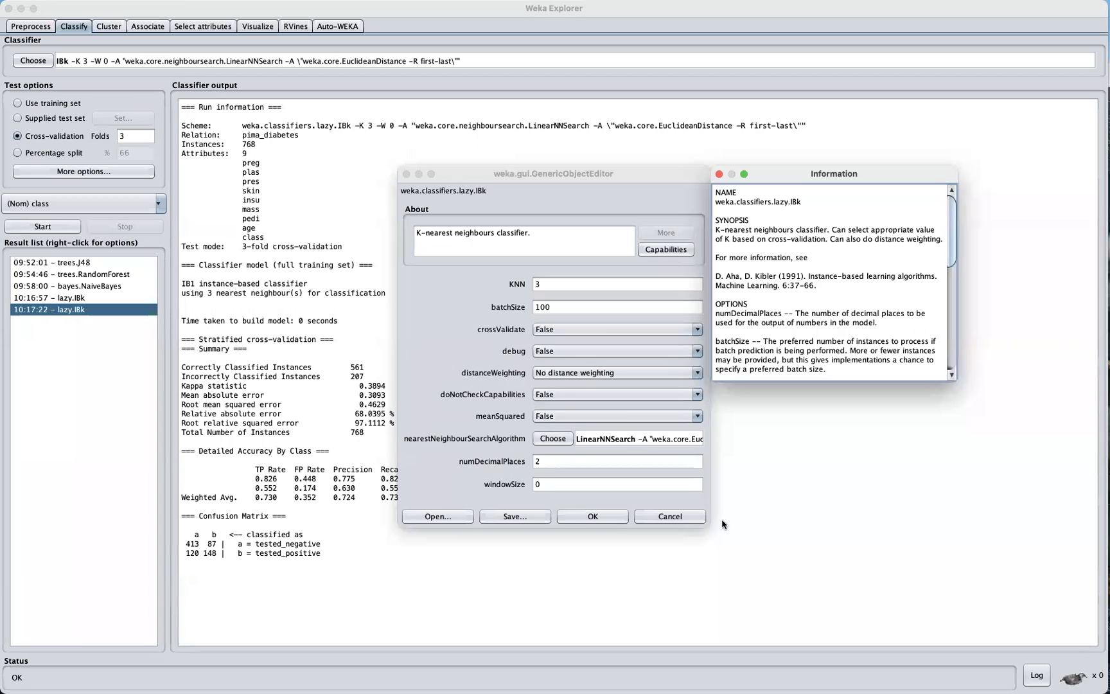
pyautogui.click(677, 517)
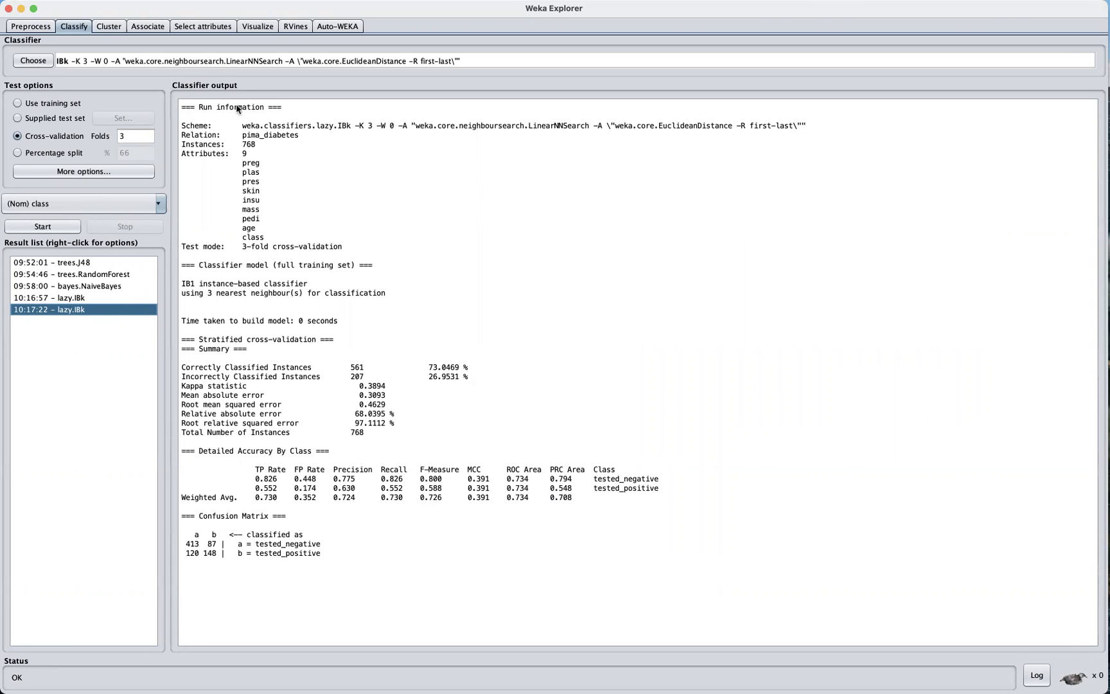
pyautogui.click(206, 64)
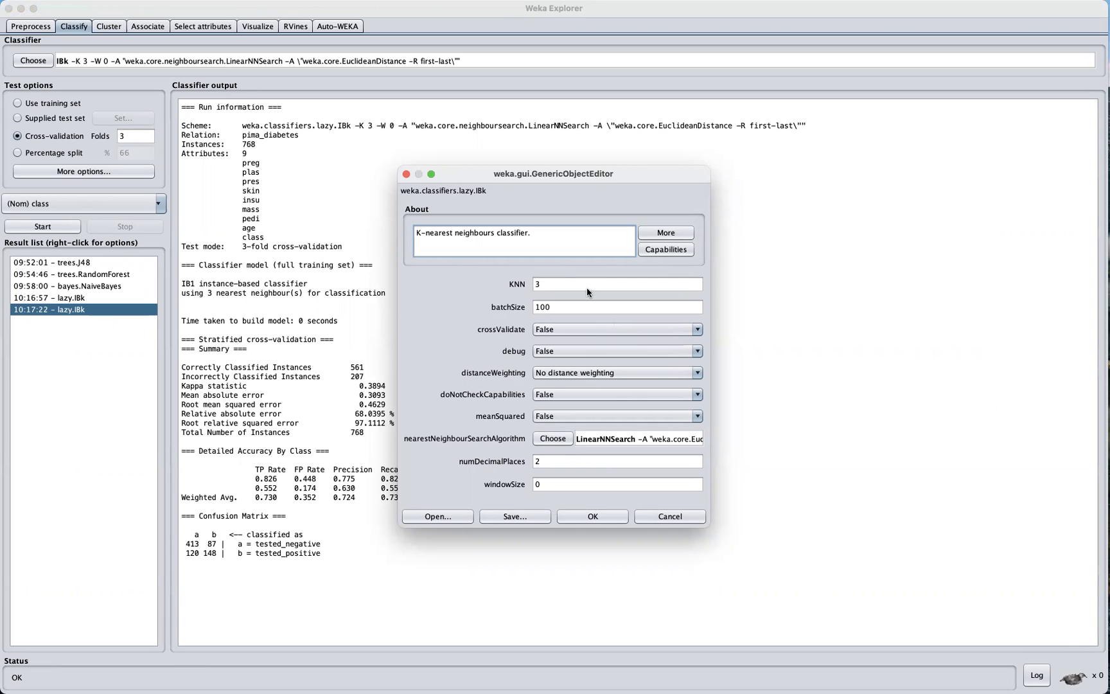
pyautogui.click(557, 286)
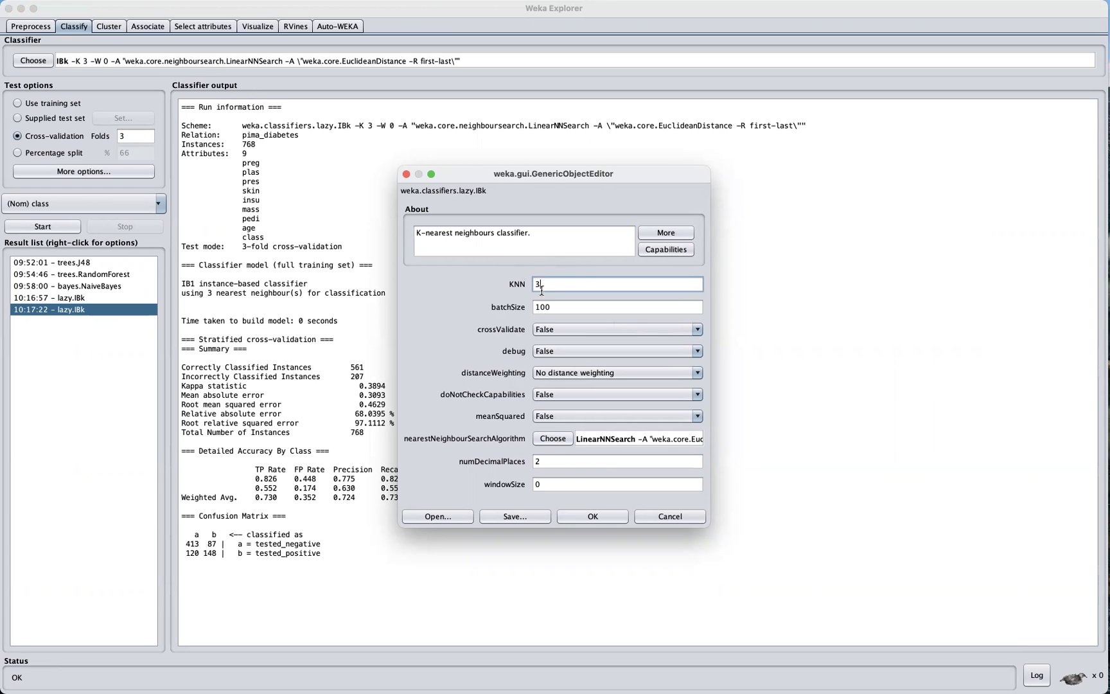
pyautogui.click(666, 234)
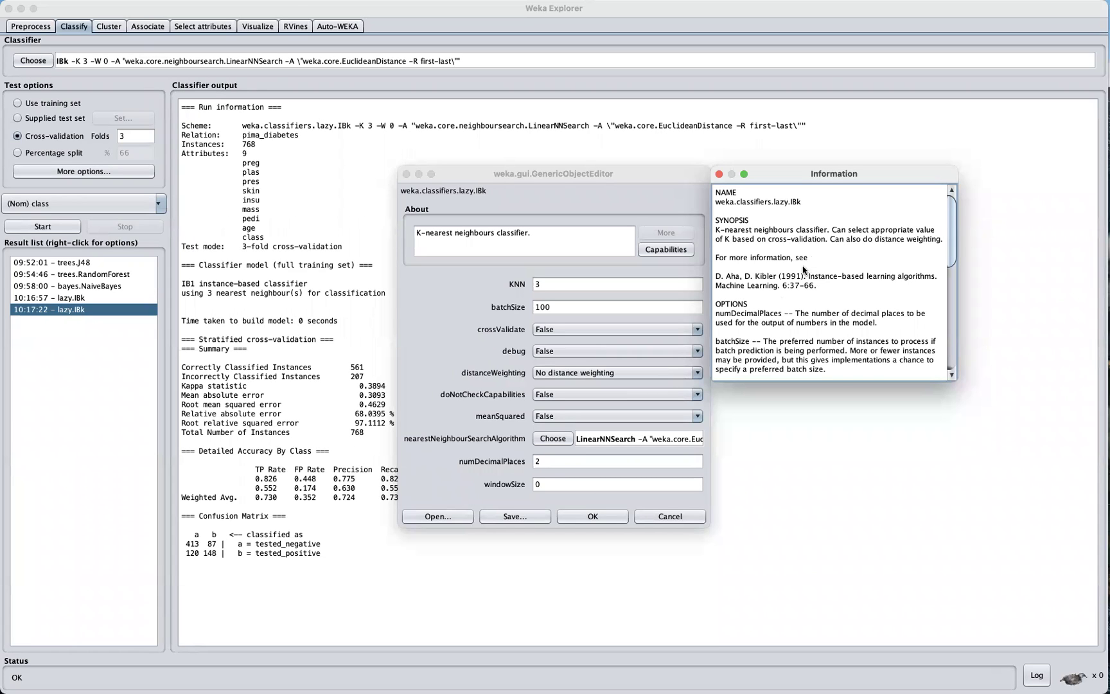
pyautogui.click(683, 516)
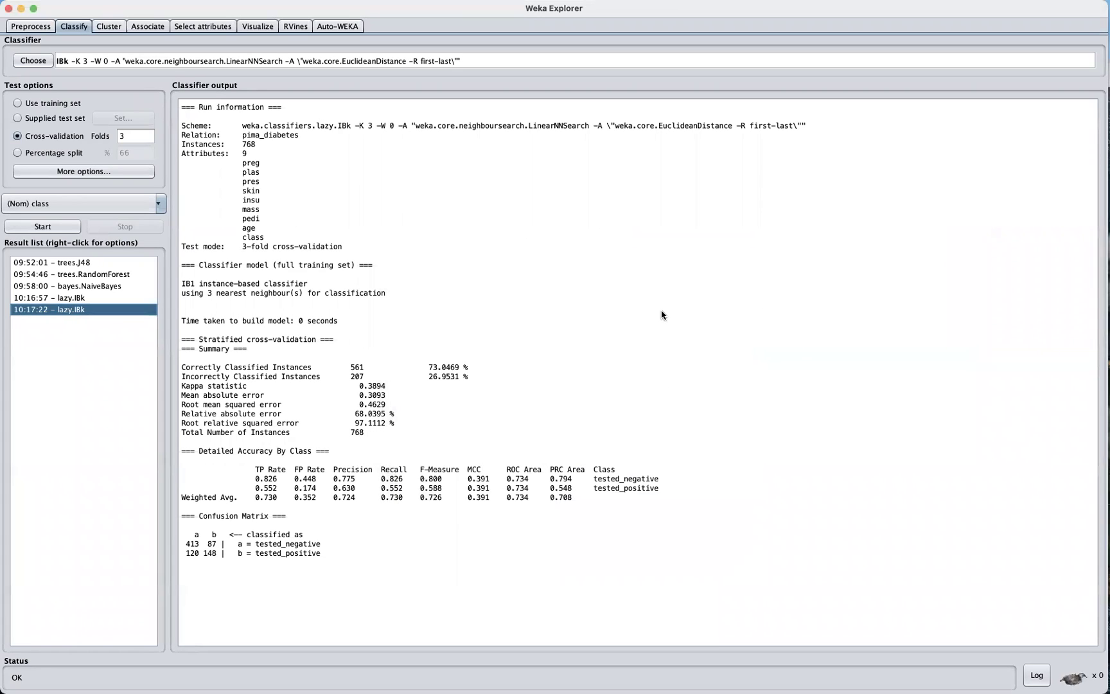